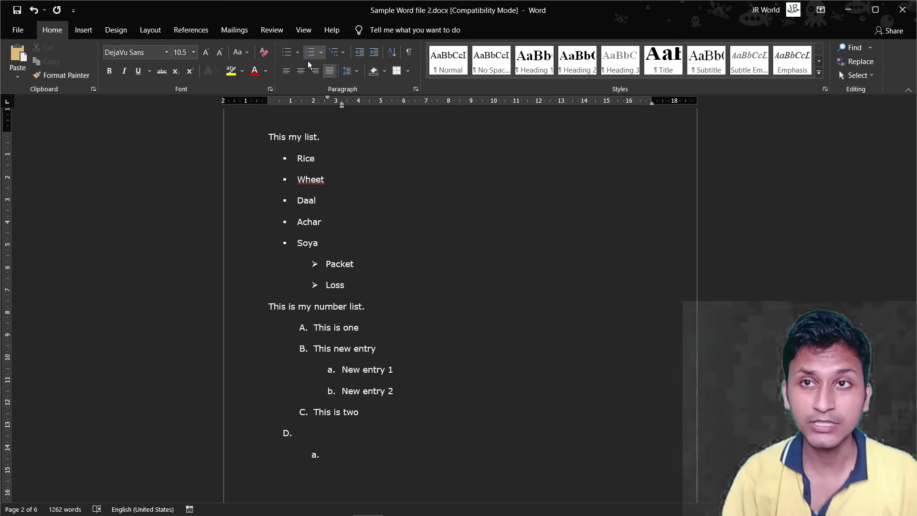
- Select the whole number list and apply the 1. / 1.1. / 1.1.1. multilevel numbering style
{"action": "left_click", "coordinate": [340, 58]}
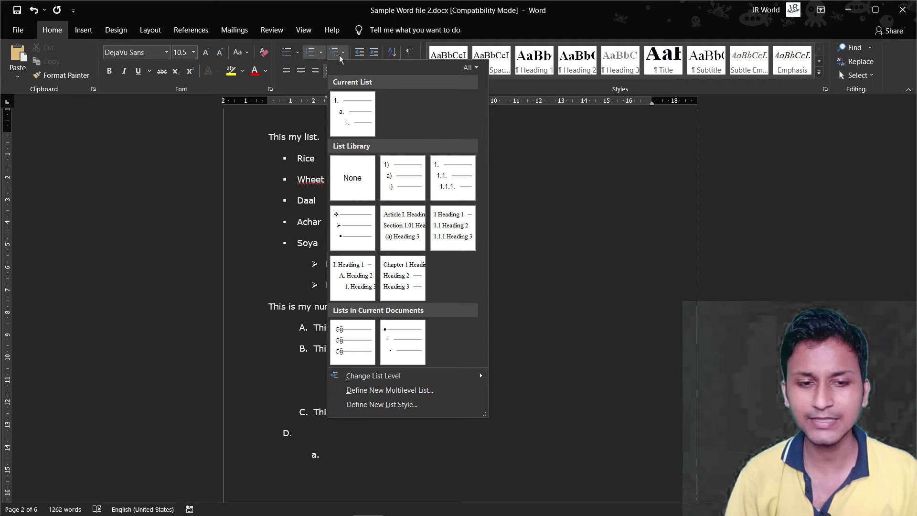
{"action": "left_click", "coordinate": [600, 307]}
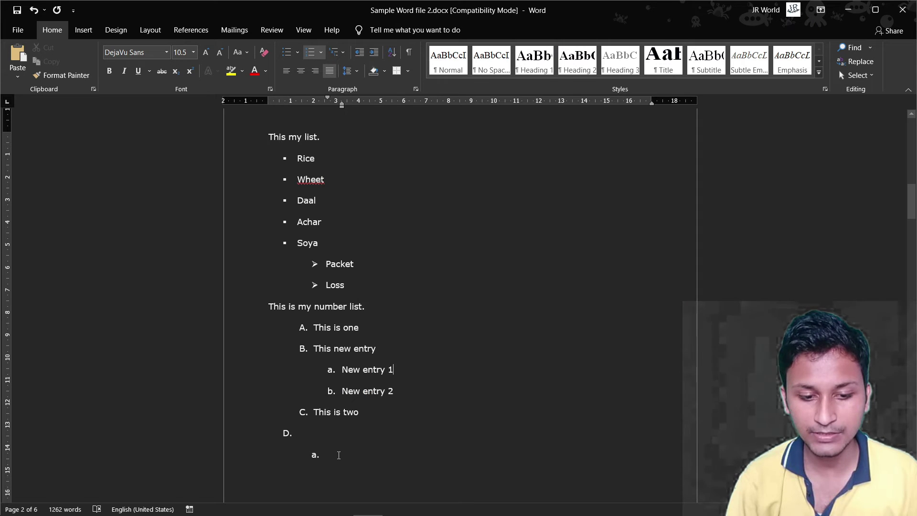
{"action": "left_click_drag", "start_coordinate": [339, 455], "coordinate": [307, 328]}
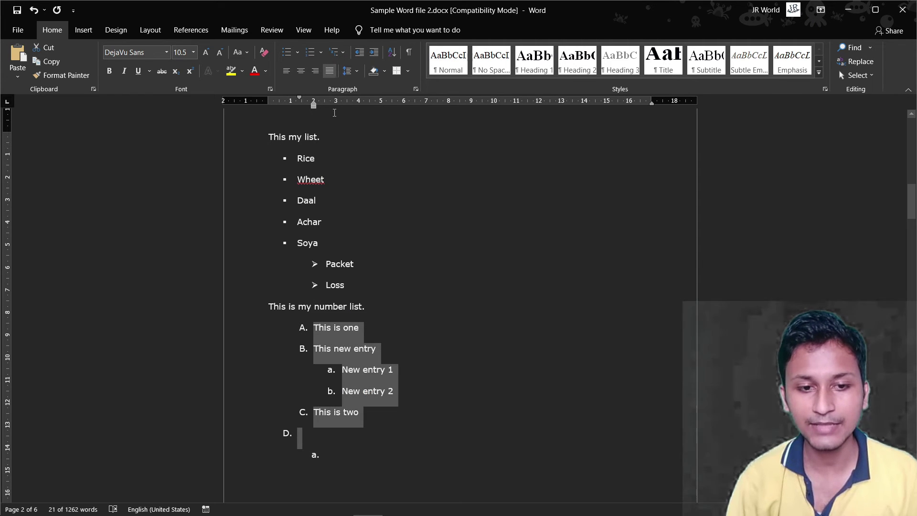
{"action": "left_click", "coordinate": [344, 52]}
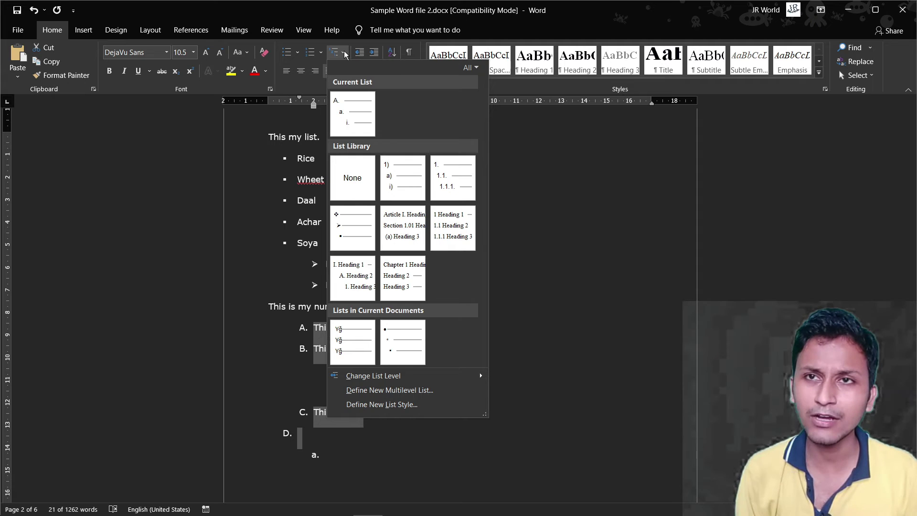
{"action": "mouse_move", "coordinate": [453, 180]}
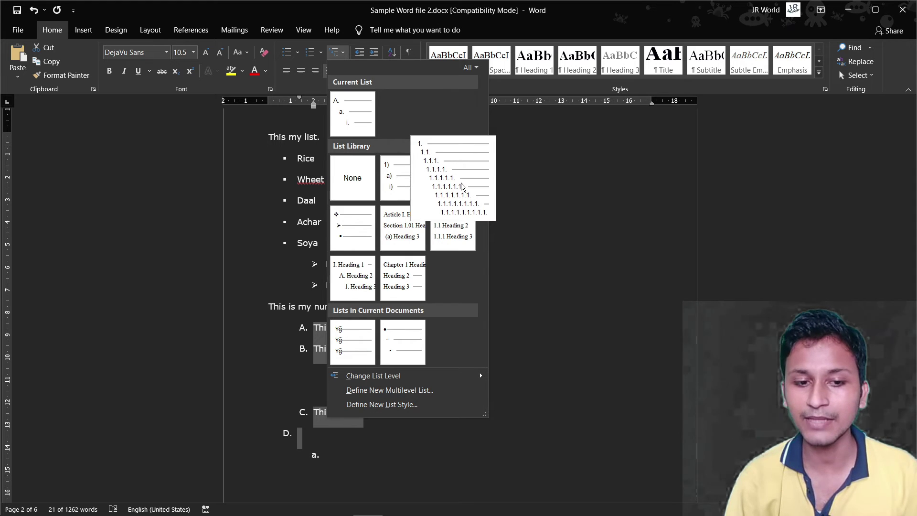
{"action": "left_click", "coordinate": [462, 186]}
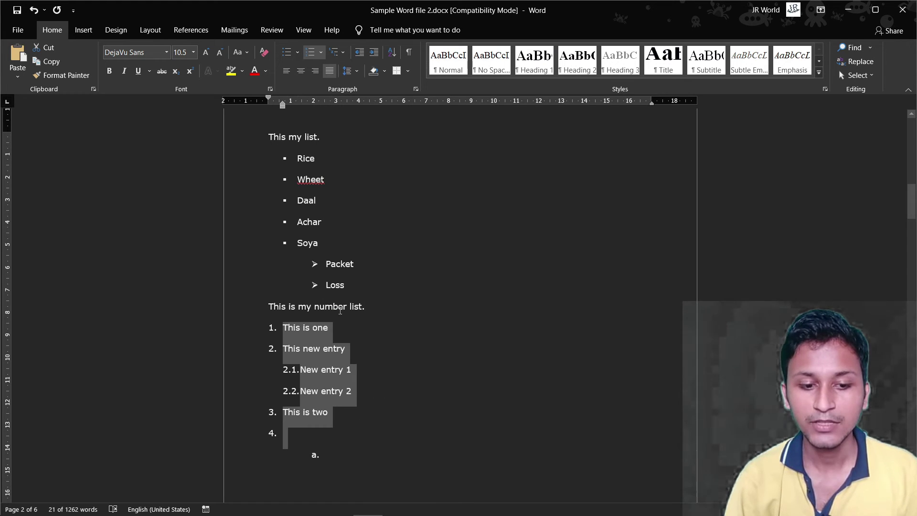
- Add an empty item after New entry 2 and demote it to level 2.2.1
{"action": "left_click", "coordinate": [285, 333]}
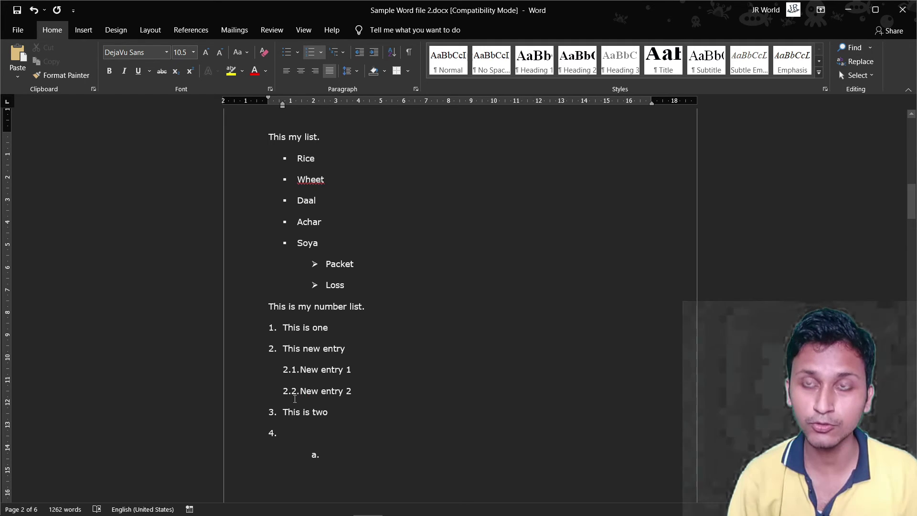
{"action": "left_click", "coordinate": [367, 389]}
{"action": "key", "text": "Return"}
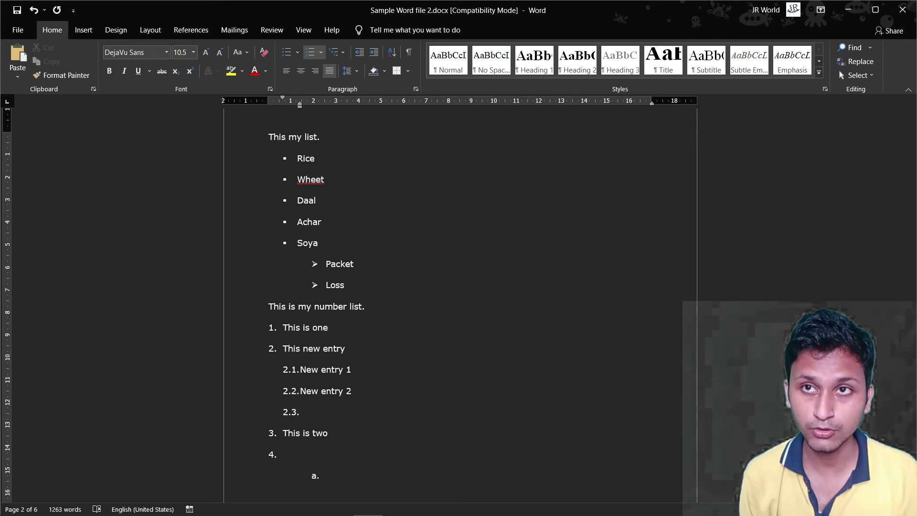
{"action": "key", "text": "Tab"}
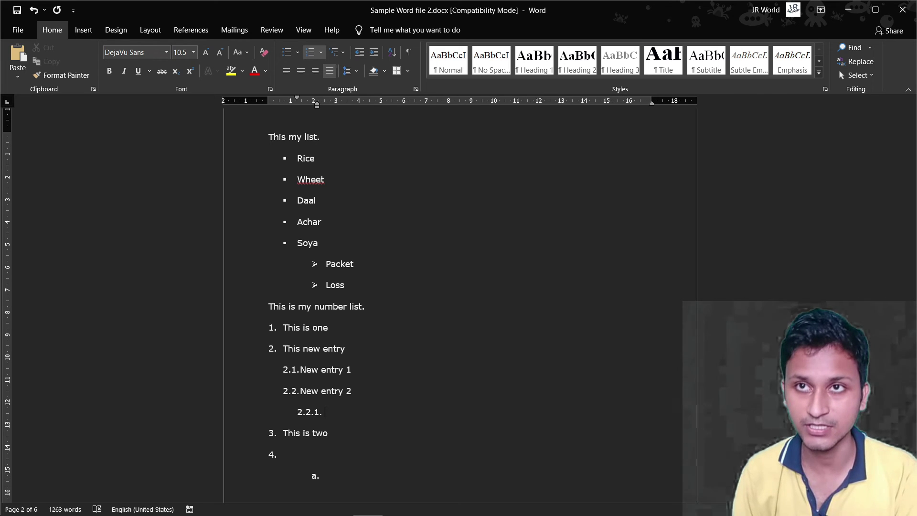
{"action": "key", "text": "shift+Tab"}
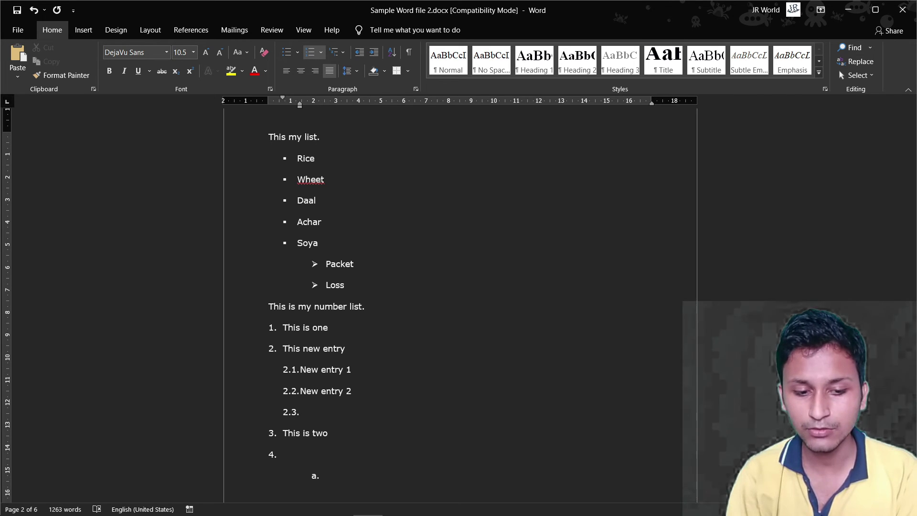
{"action": "key", "text": "Tab"}
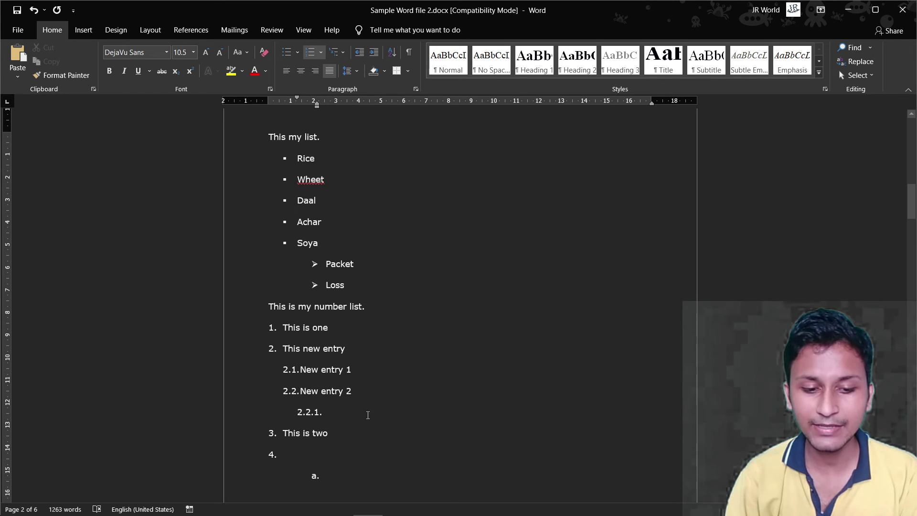
{"action": "scroll", "coordinate": [348, 442], "scroll_direction": "down", "scroll_amount": 1}
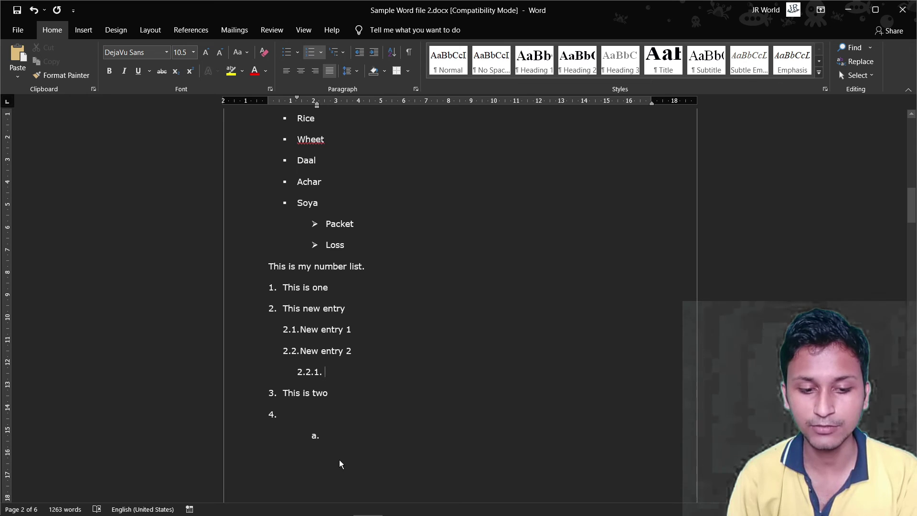
- Select the entire list and apply the ❖ / ➢ / ▪ multilevel bullet style
{"action": "left_click_drag", "start_coordinate": [318, 434], "coordinate": [255, 292]}
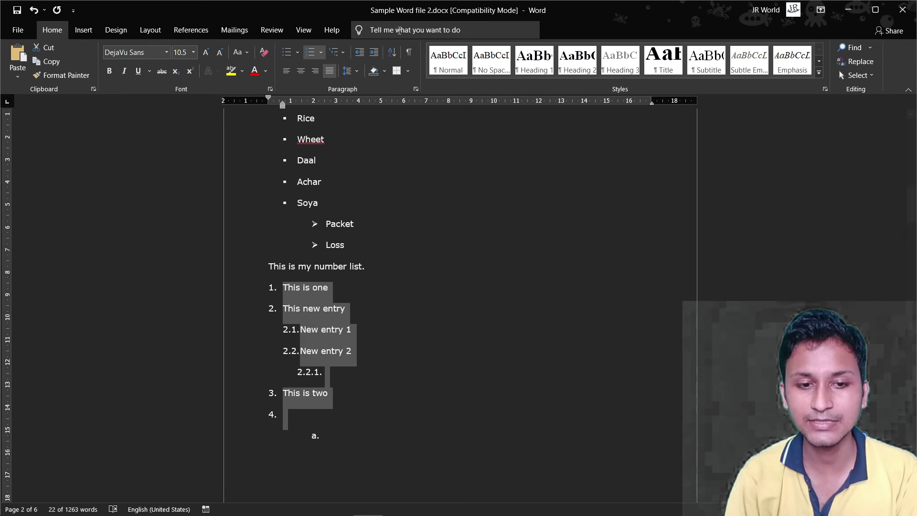
{"action": "left_click", "coordinate": [348, 53]}
{"action": "mouse_move", "coordinate": [402, 226]}
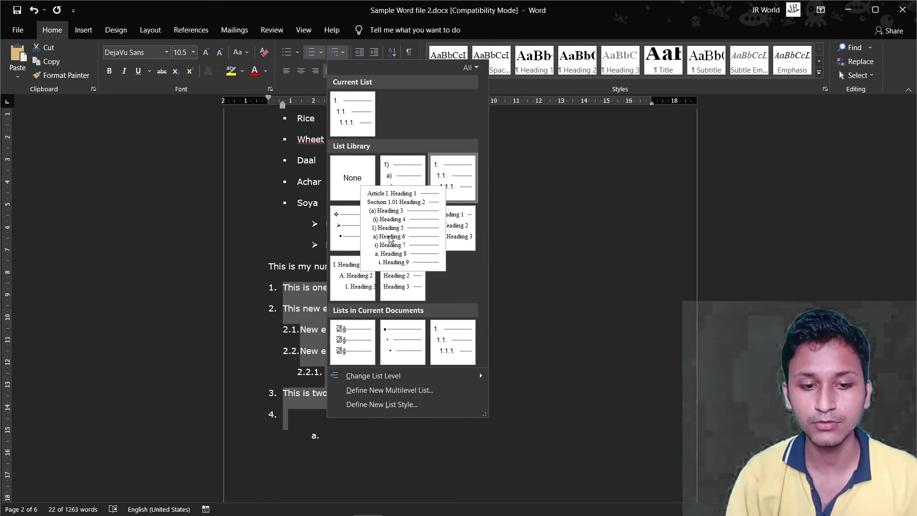
{"action": "left_click", "coordinate": [355, 229]}
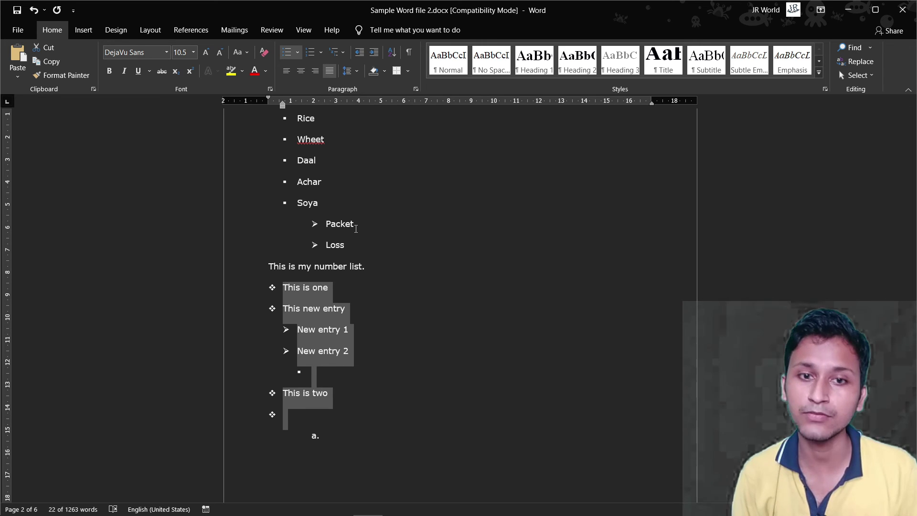
{"action": "left_click", "coordinate": [344, 54]}
{"action": "mouse_move", "coordinate": [403, 227]}
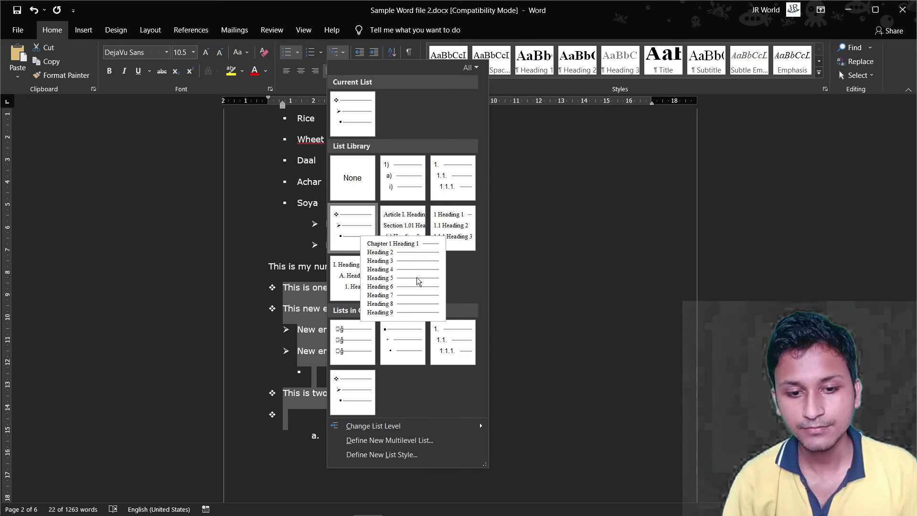
- Apply Article I. / Section 1.01 heading numbering, then reopen the gallery for Chapter 1 numbering
{"action": "left_click", "coordinate": [413, 218]}
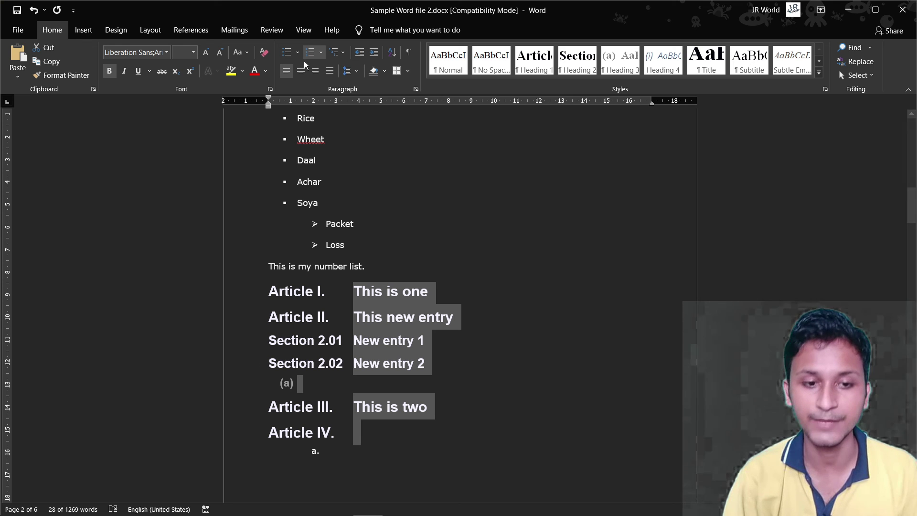
{"action": "left_click", "coordinate": [321, 51]}
{"action": "left_click", "coordinate": [338, 52]}
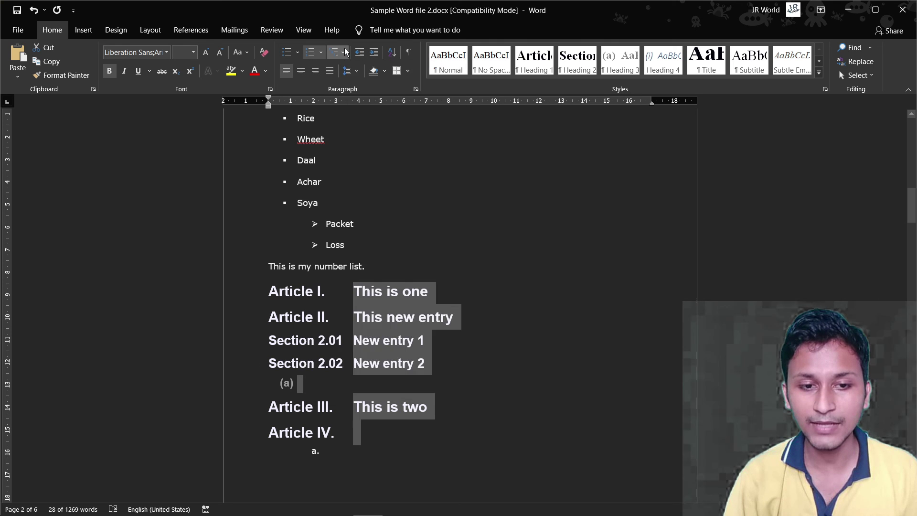
{"action": "left_click", "coordinate": [338, 52]}
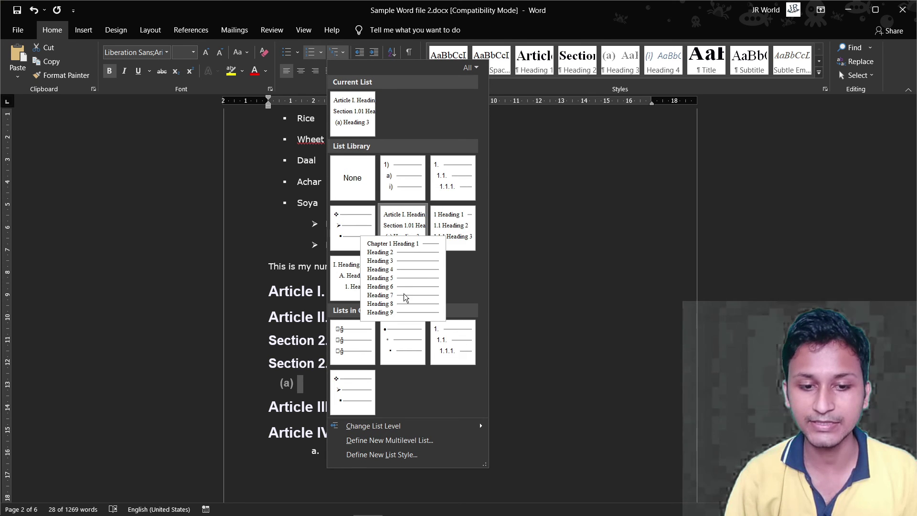
{"action": "key", "text": "Escape"}
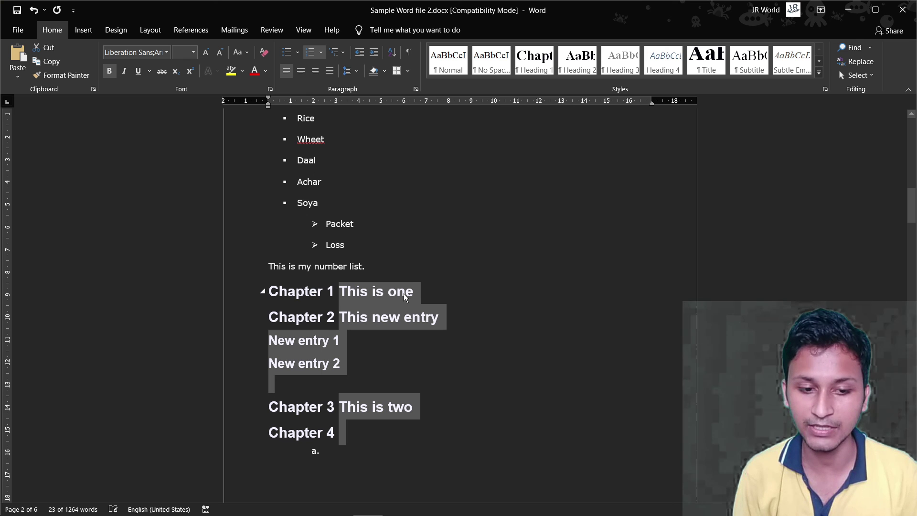